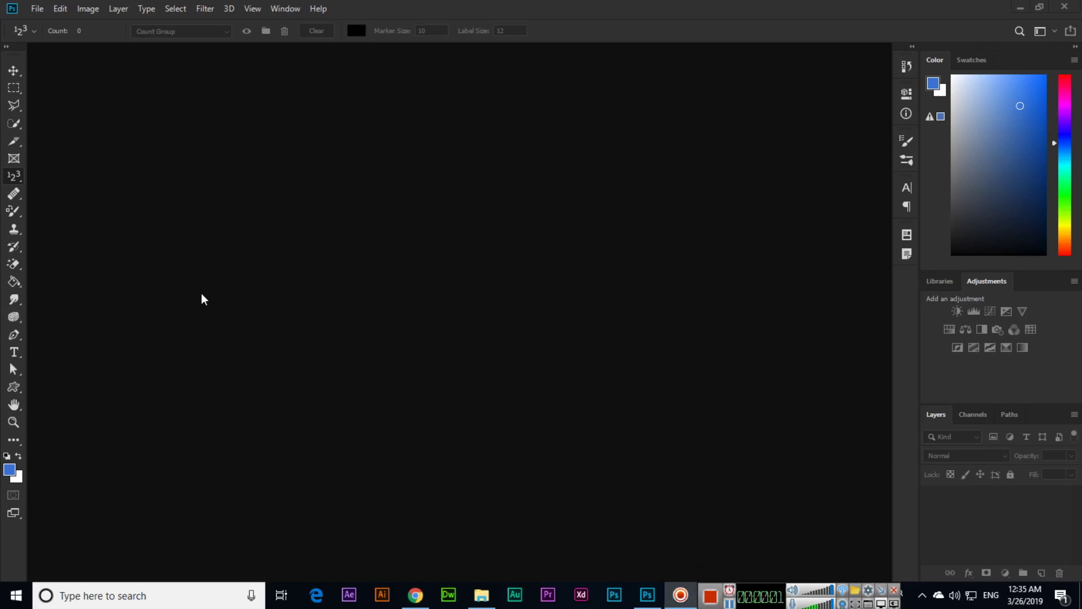
- Create a blank white 7 x 5 inch, 300 ppi CMYK document named 'My New Document'
click(37, 8)
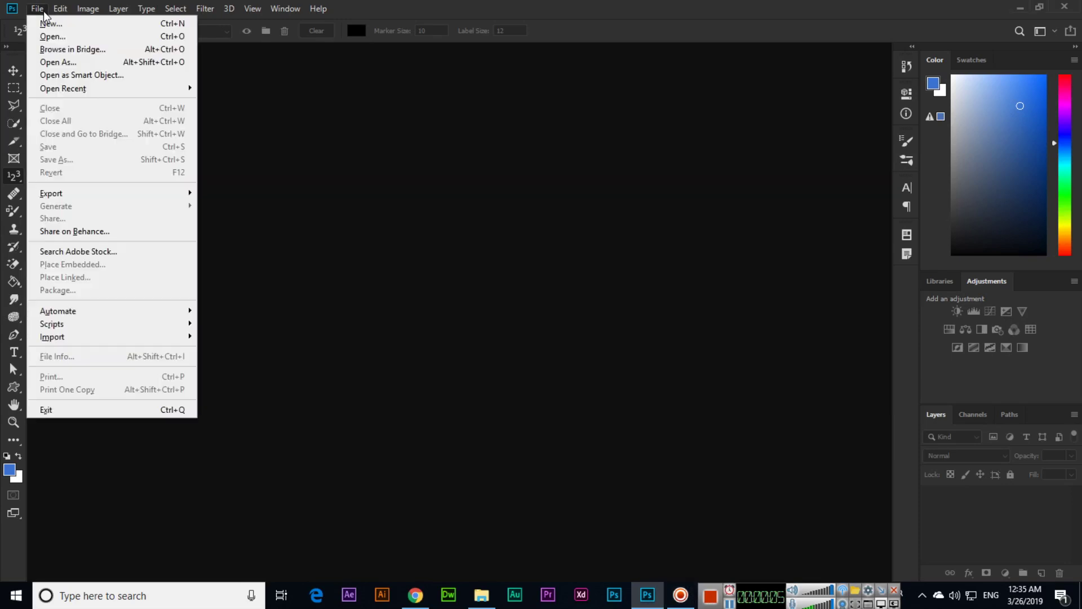
click(51, 22)
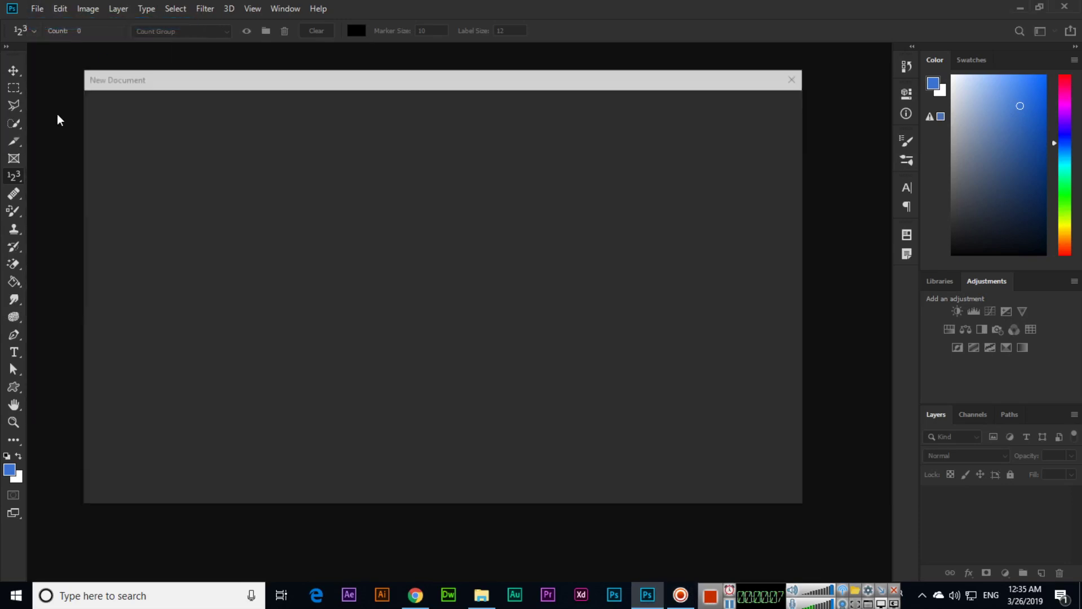
text(MN)
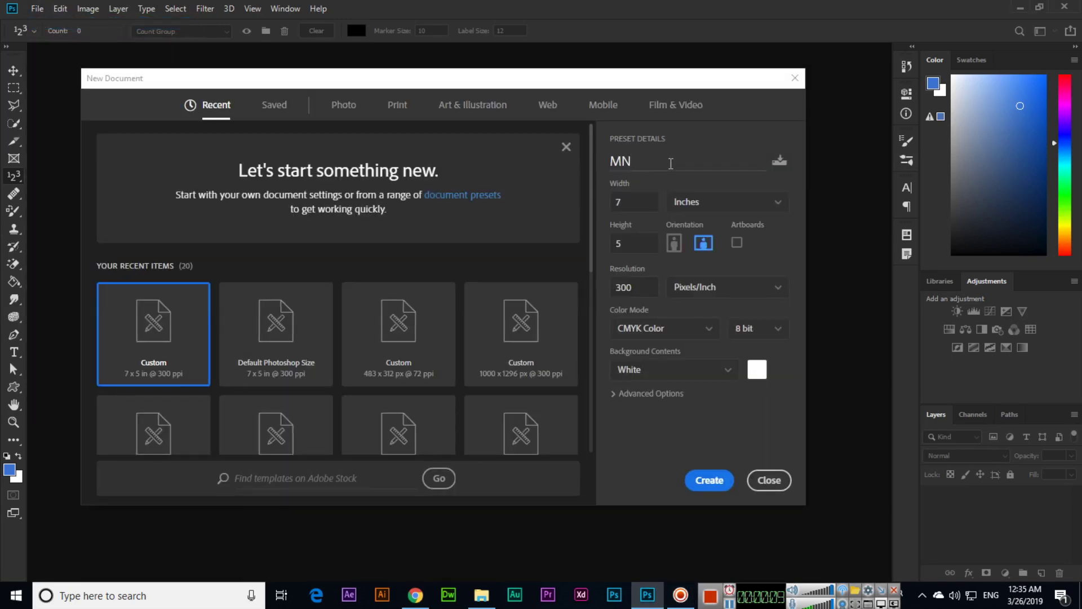
click(670, 164)
text(My New Docum)
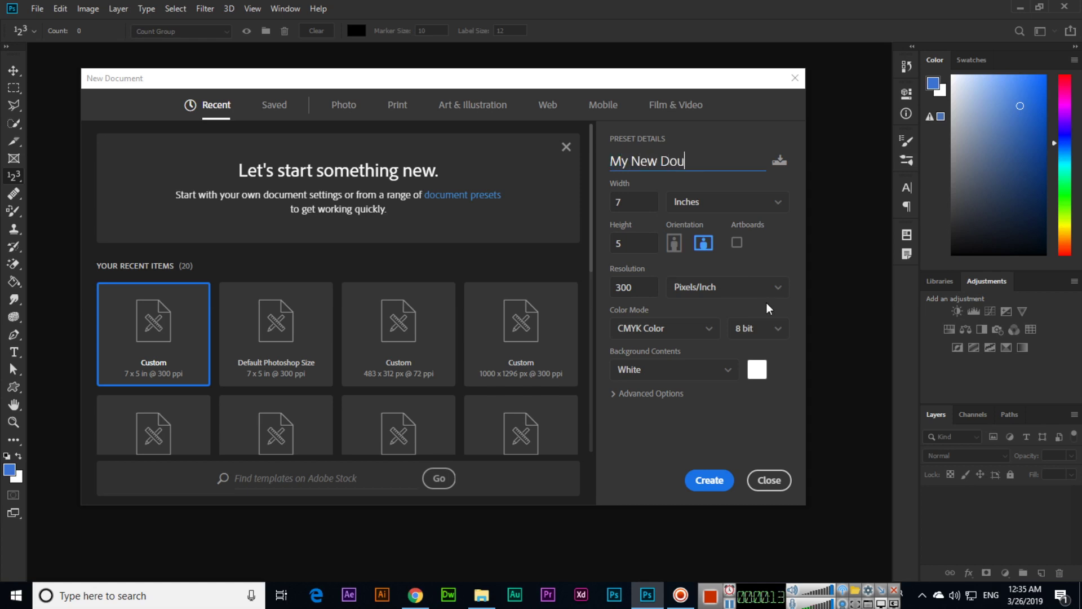
text(ent)
click(709, 479)
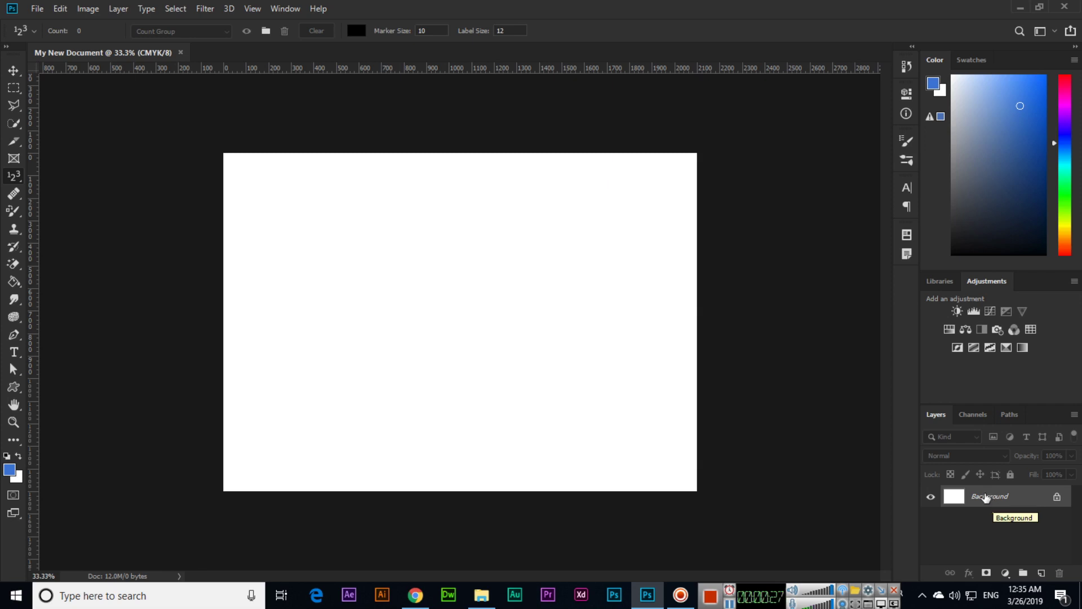
- Place the goldfish image embedded, scale it down, and move it to the upper left
click(37, 9)
click(99, 265)
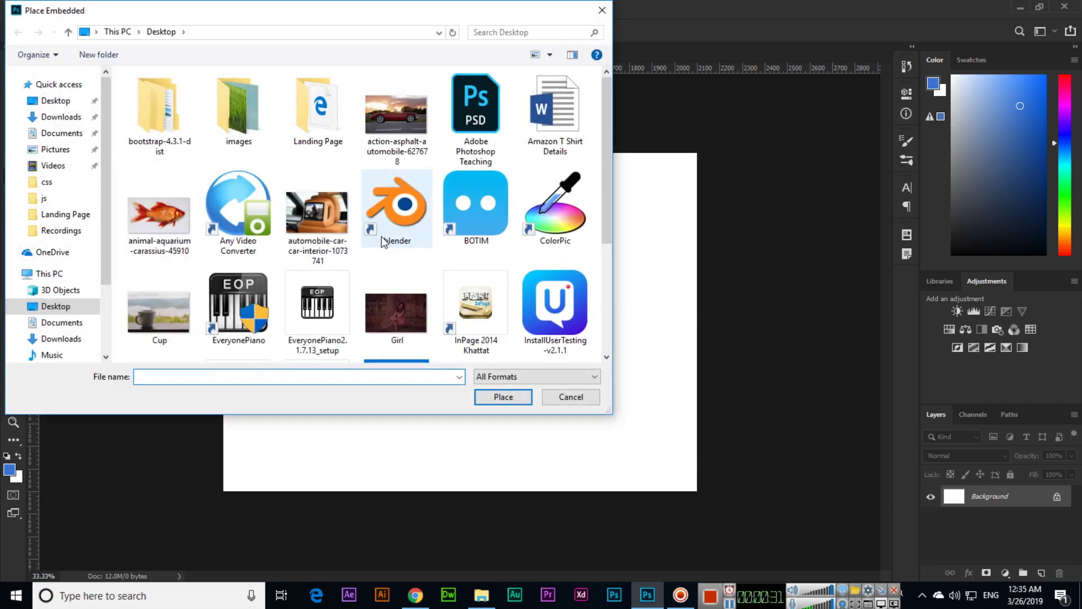
double_click(154, 212)
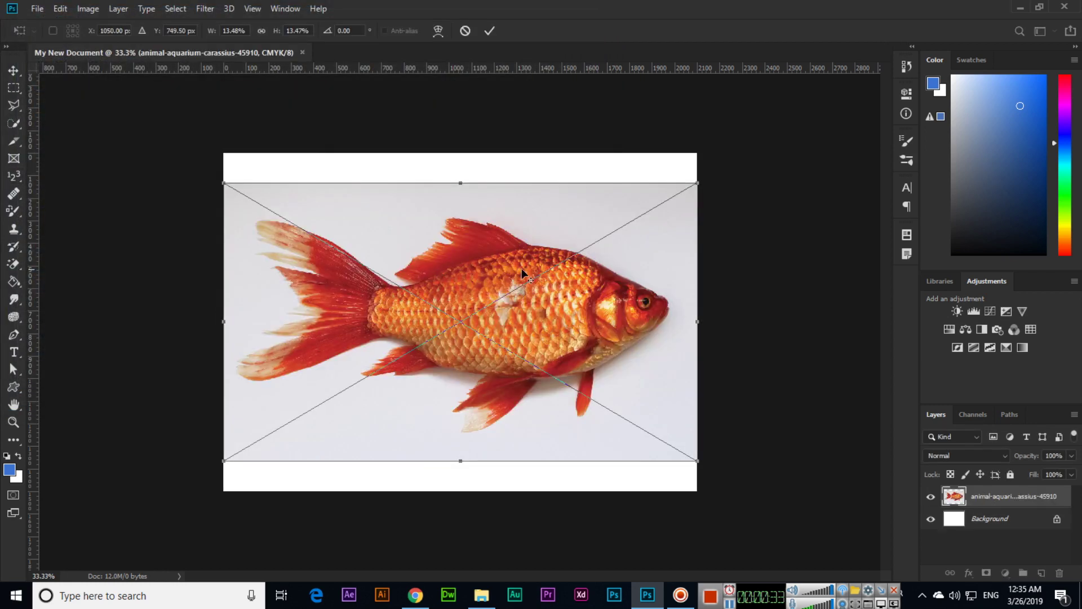
drag(699, 183, 574, 305)
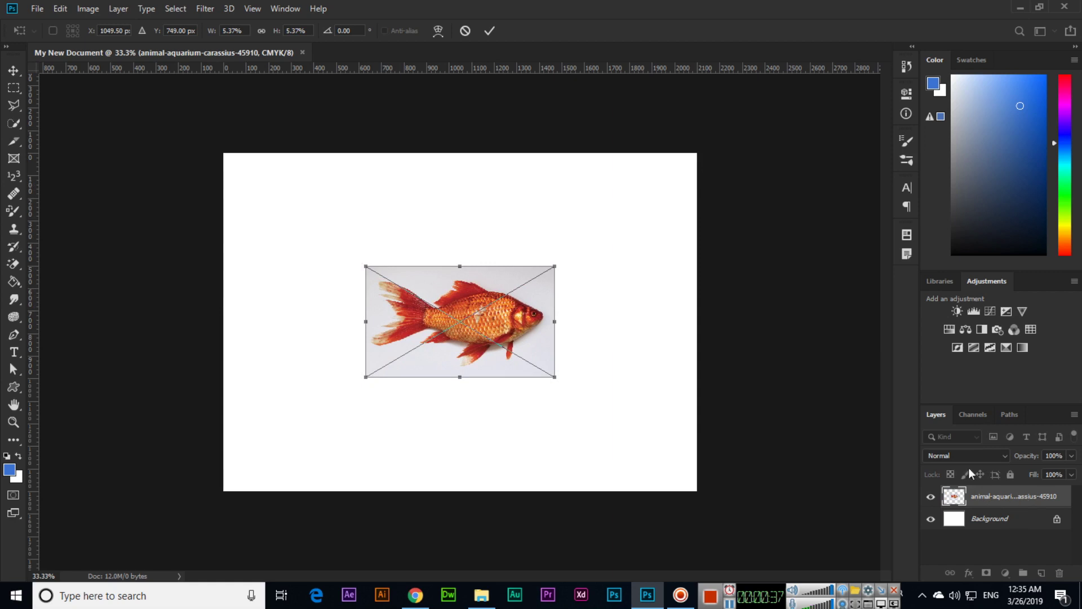
key(Return)
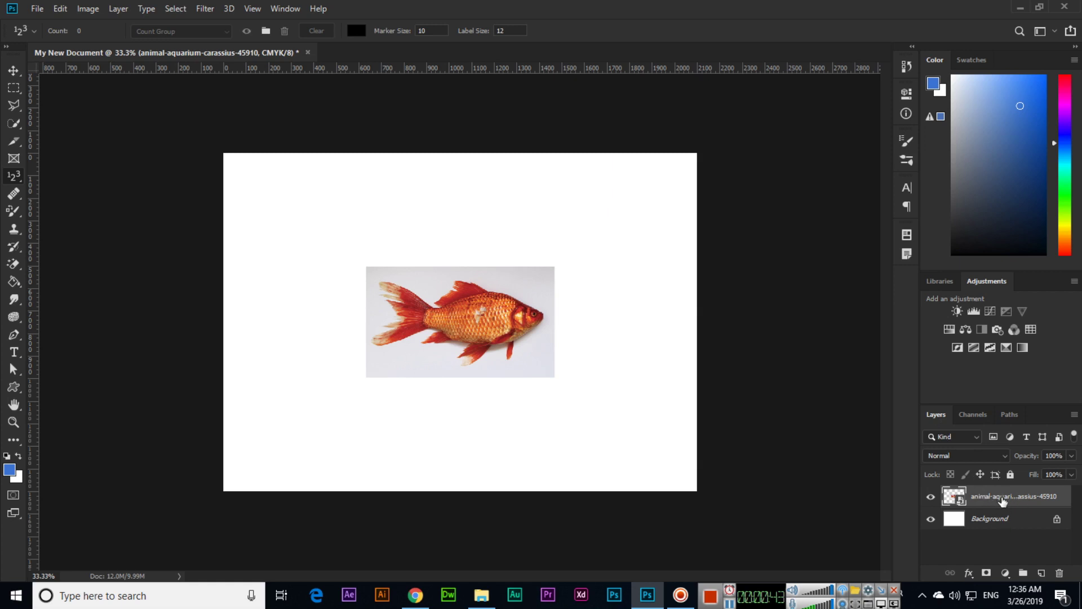
key(v)
drag(550, 321, 394, 222)
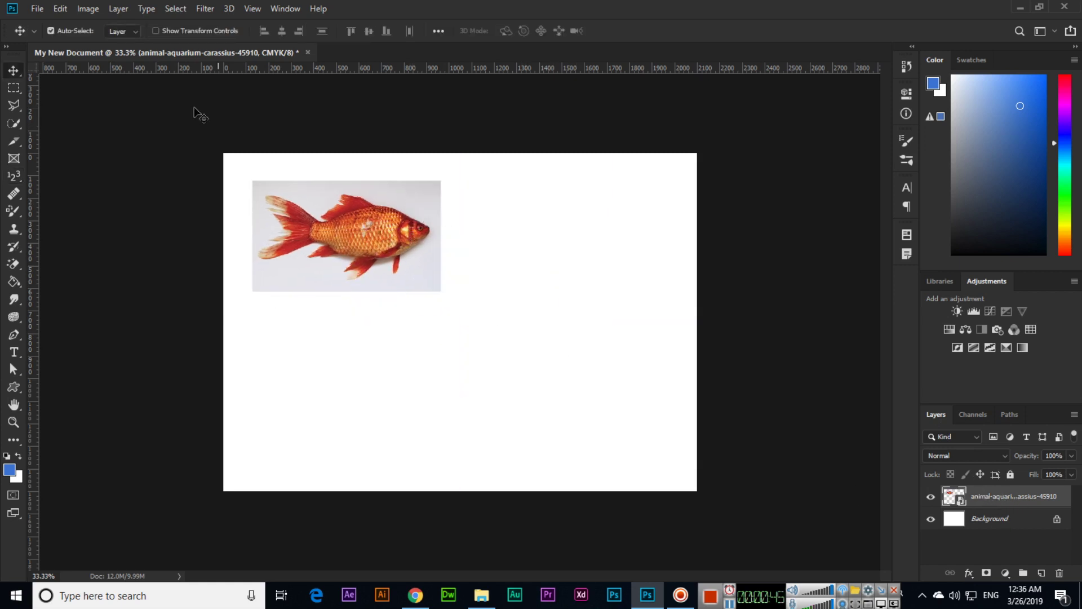
- Place the car-interior image embedded, shrink it, and position it at the lower right
click(37, 7)
click(62, 267)
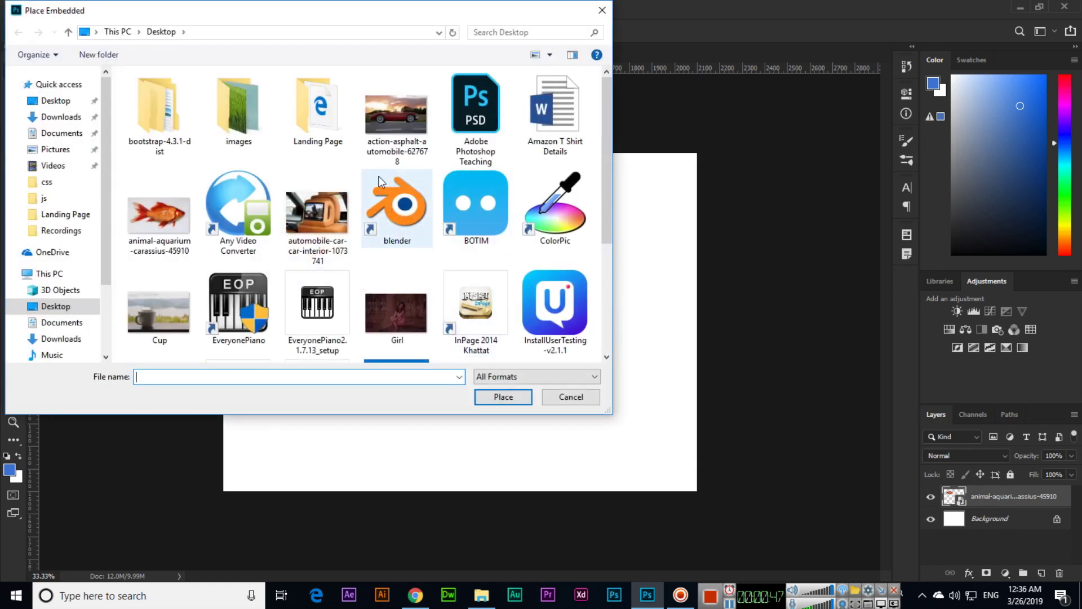
double_click(317, 213)
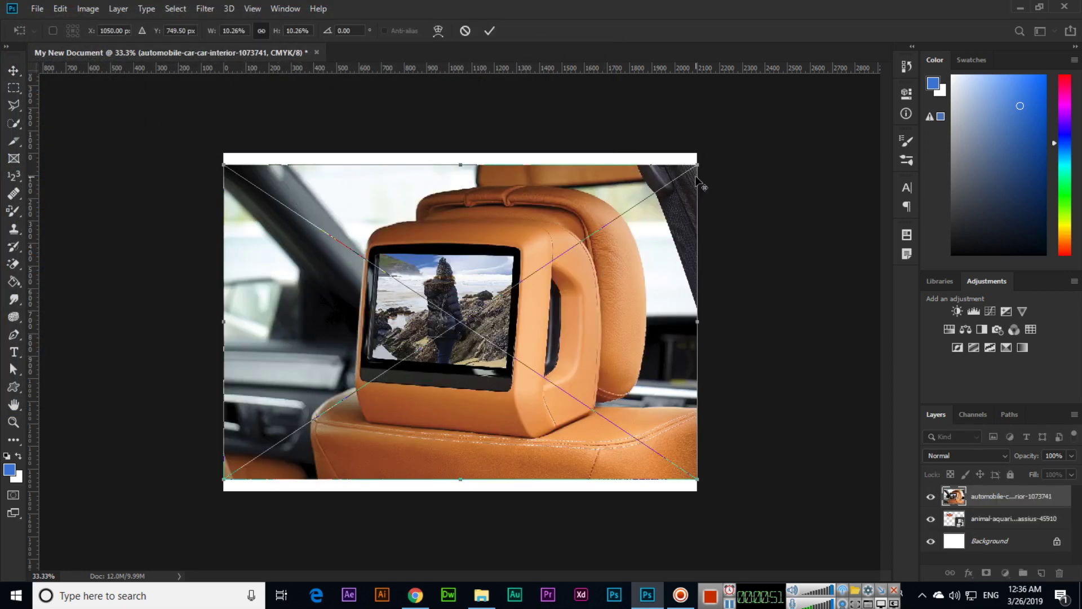
drag(697, 164, 574, 275)
drag(509, 307, 590, 391)
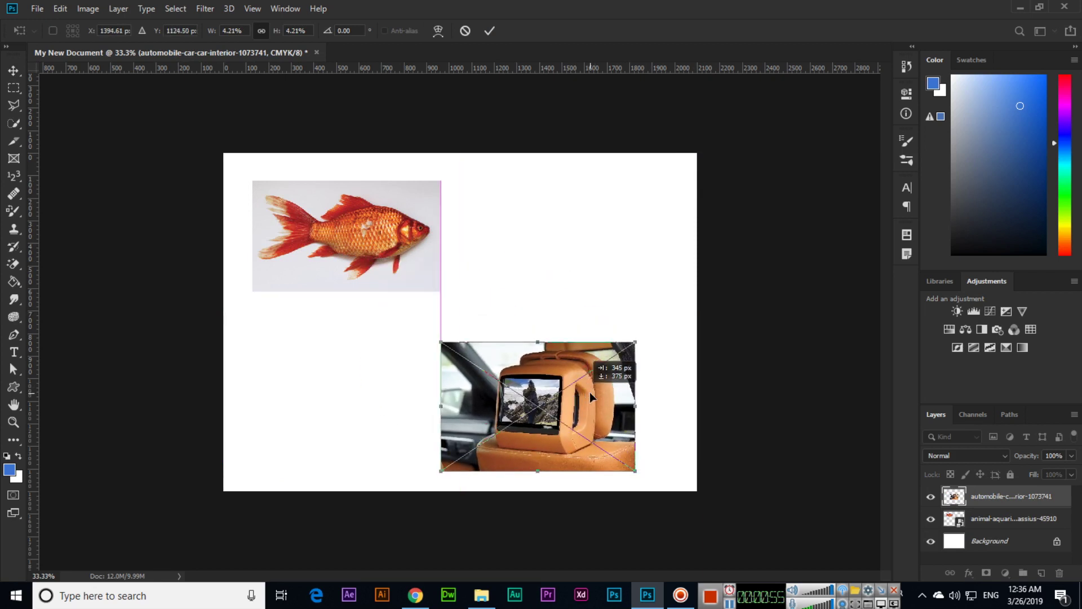
key(Return)
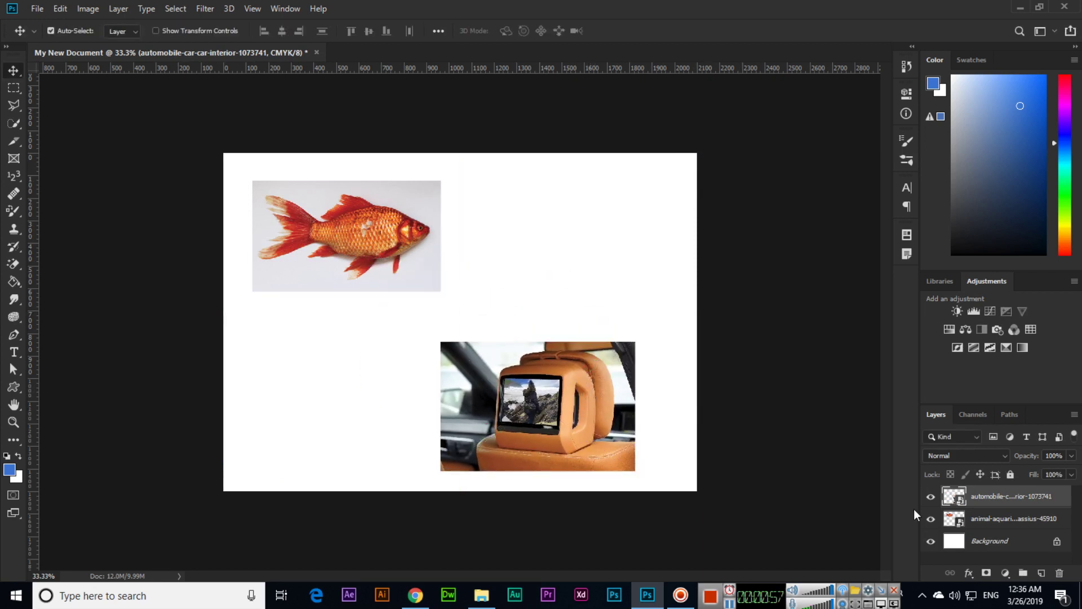
- Make the Layers list taller and shift the goldfish and car images toward the centre
drag(1027, 404, 1021, 359)
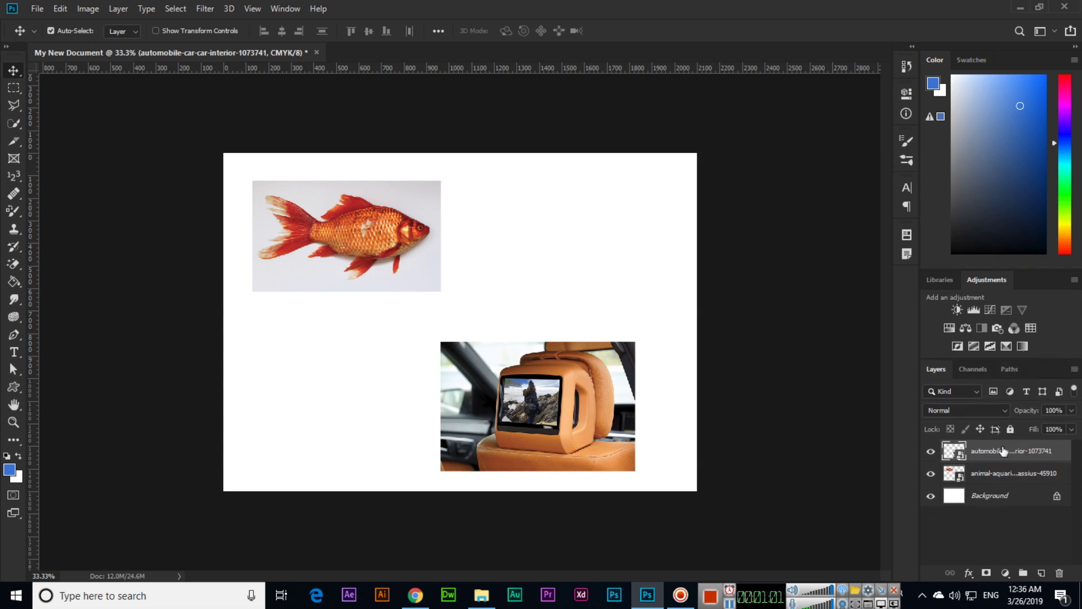
drag(530, 343, 443, 343)
drag(395, 274, 463, 273)
drag(520, 360, 580, 361)
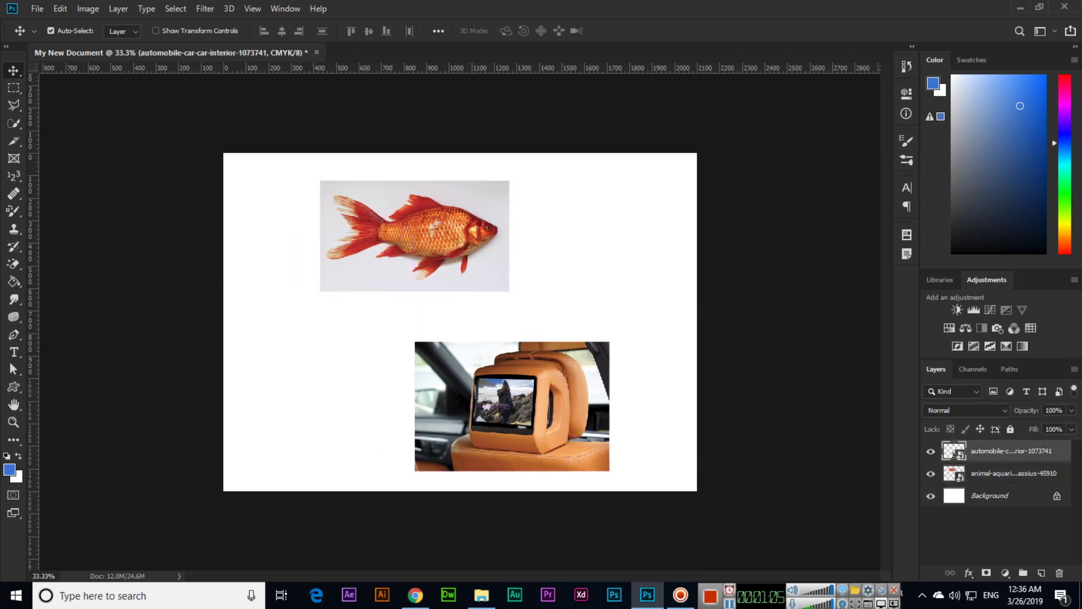
drag(544, 443, 563, 442)
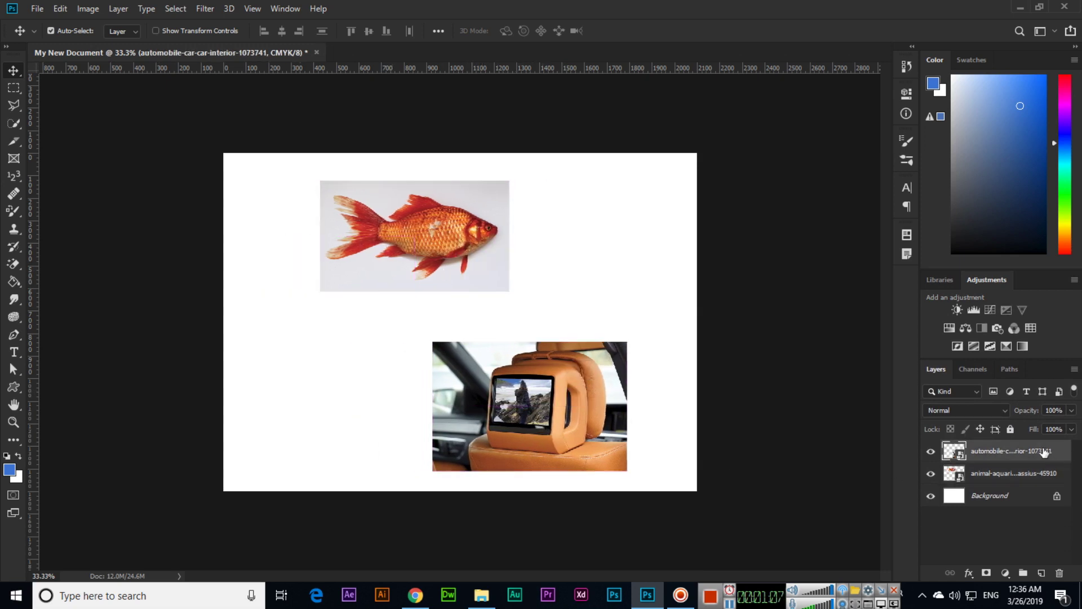
- Lock and unlock the car-interior layer, then align the car directly beneath the goldfish
click(1011, 429)
click(541, 418)
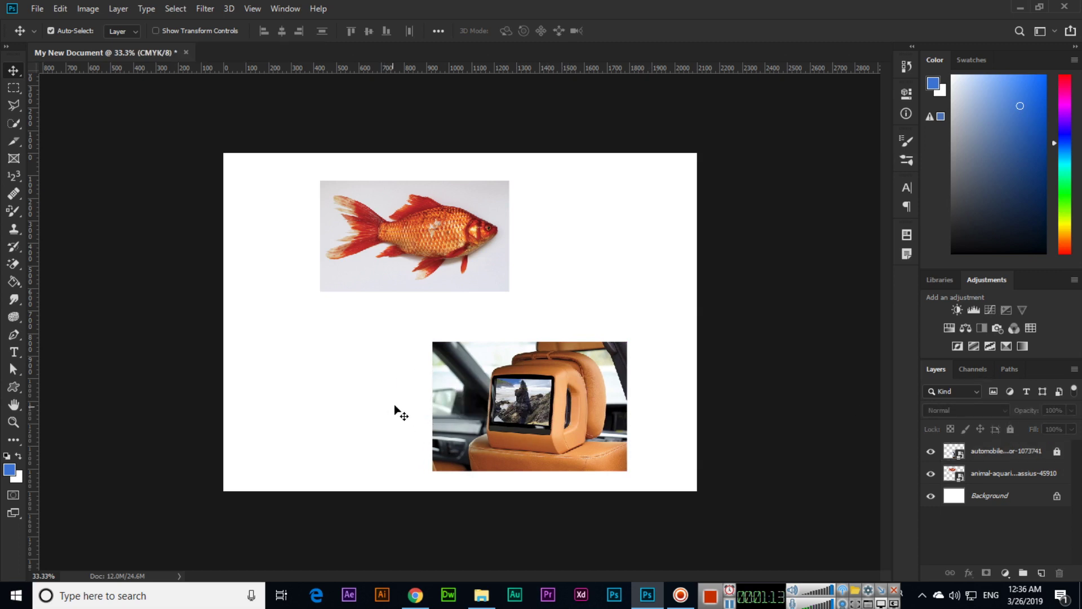
click(1057, 453)
drag(537, 416, 420, 416)
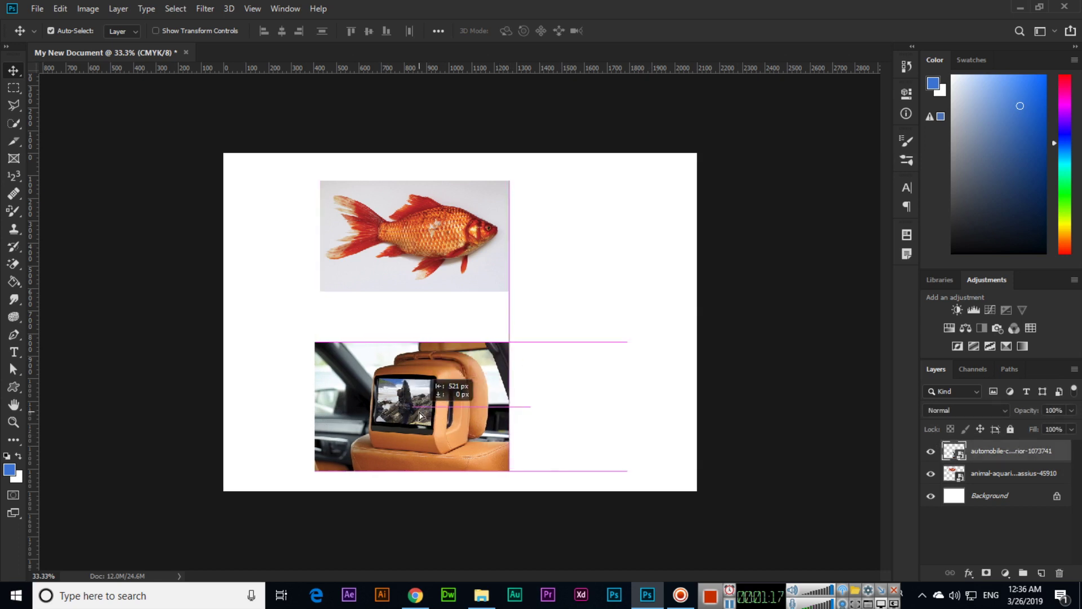
click(1006, 475)
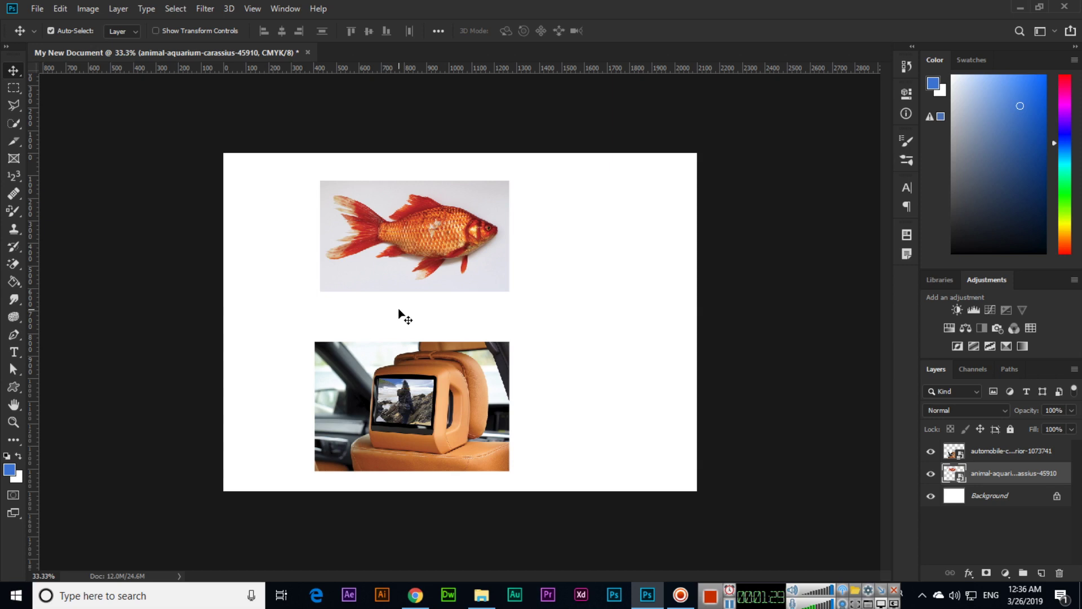
- Hide and reshow the goldfish layer, then overlap the car image onto the goldfish's lower right
click(930, 475)
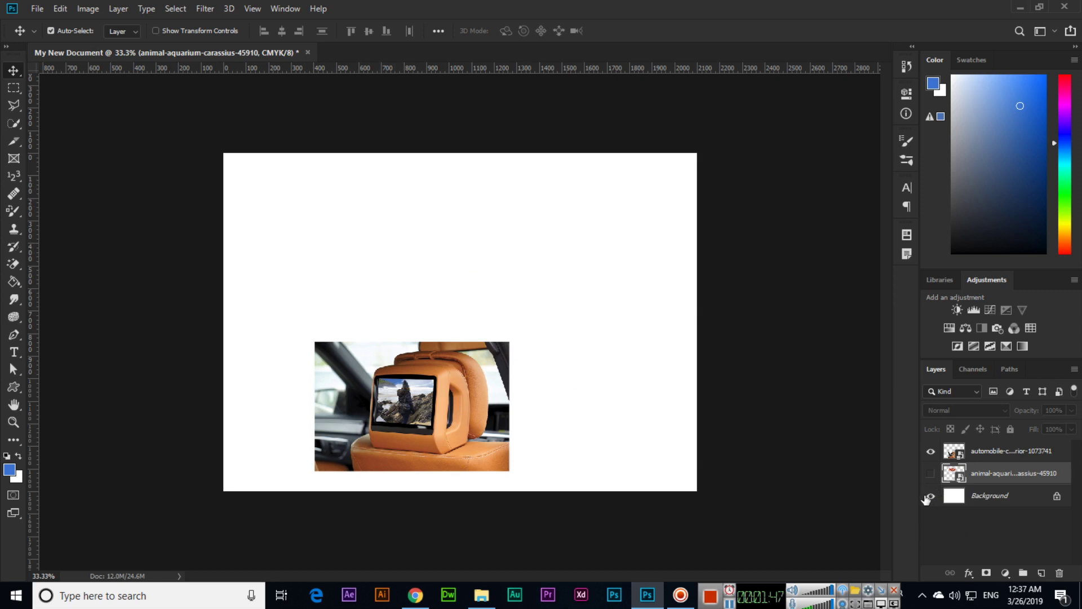
click(930, 474)
drag(463, 407, 397, 407)
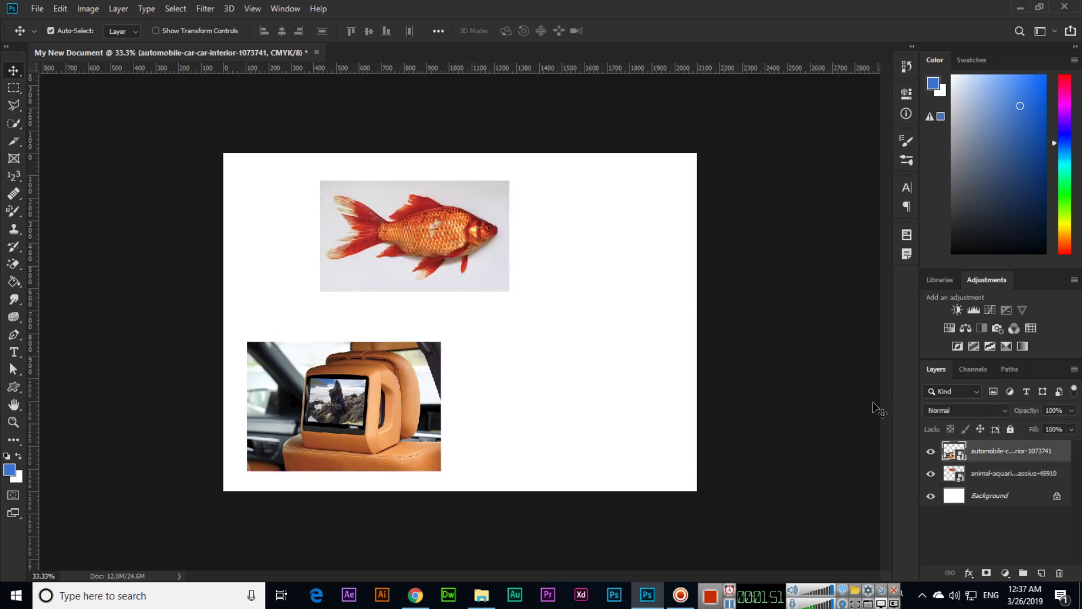
drag(455, 233, 370, 239)
drag(398, 428, 541, 405)
drag(348, 251, 378, 346)
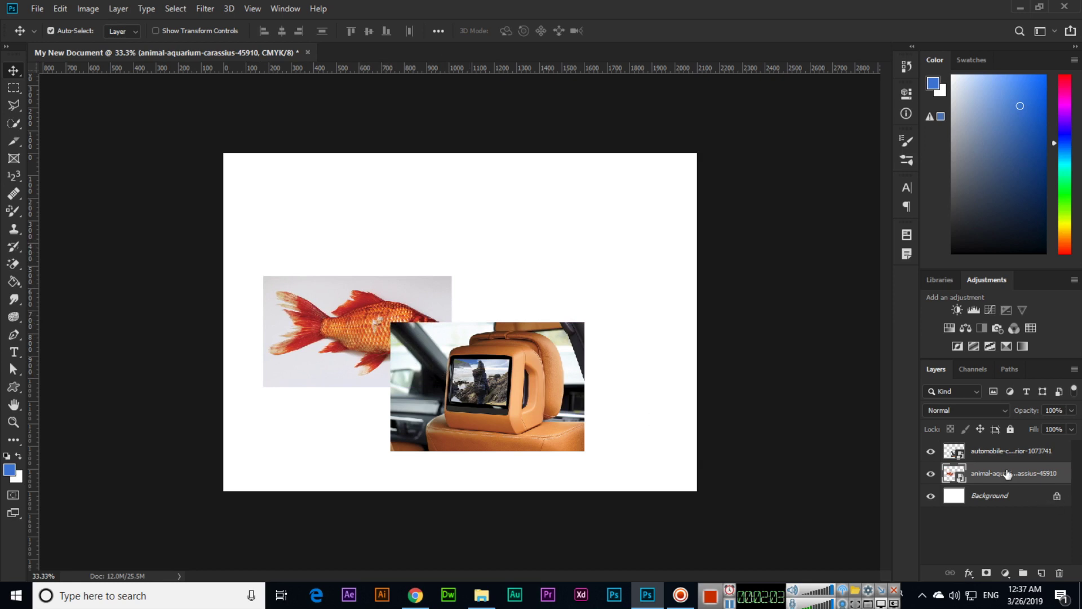
- Move the goldfish layer above the car, set its opacity to 50%, and overlap it on the car
drag(1012, 480, 1008, 449)
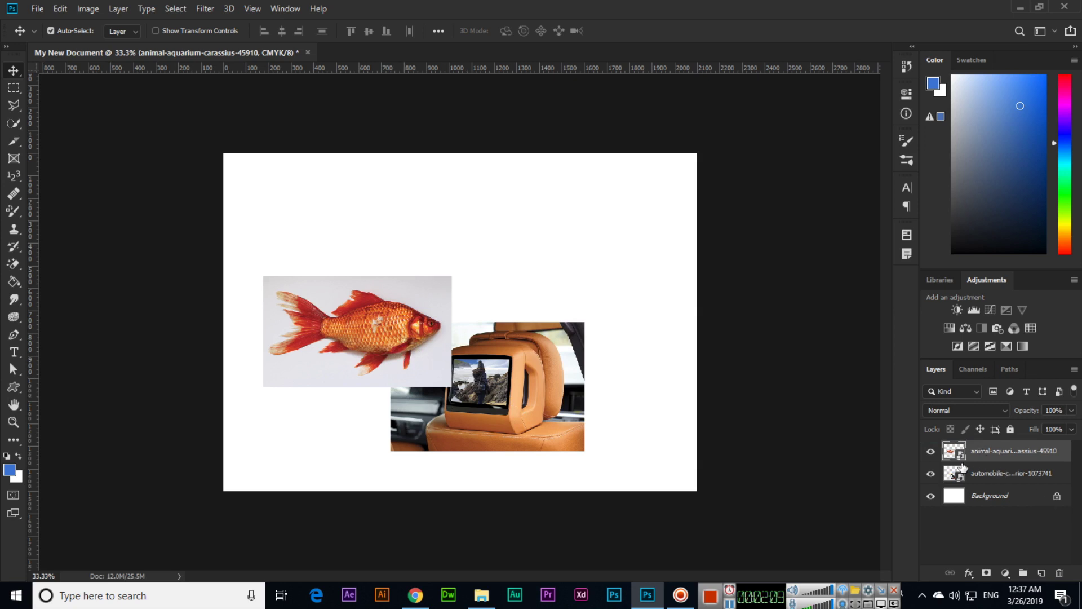
drag(491, 396, 483, 396)
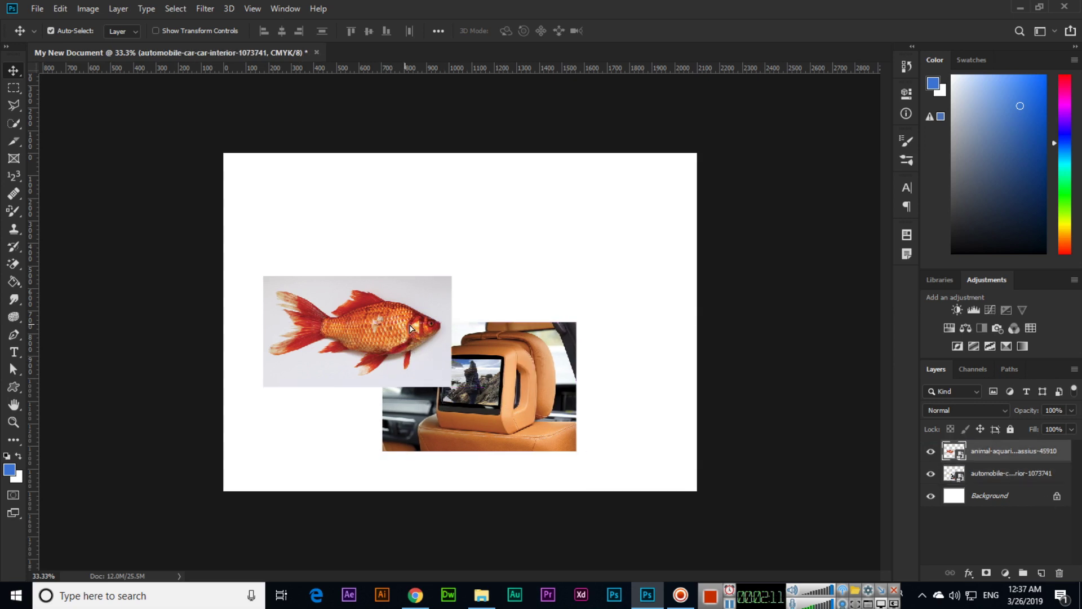
click(407, 323)
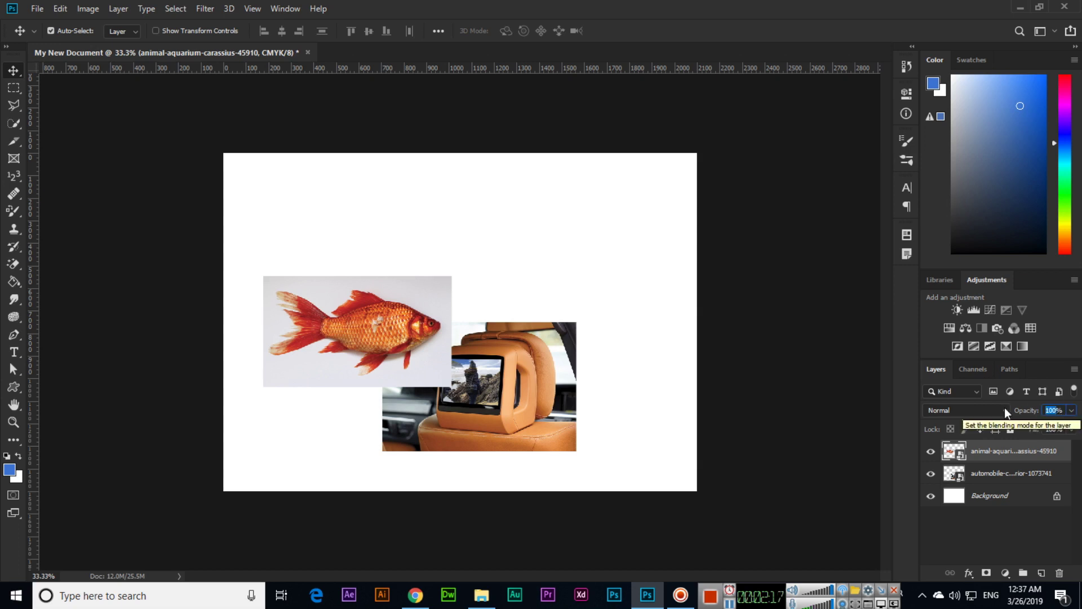
text(50)
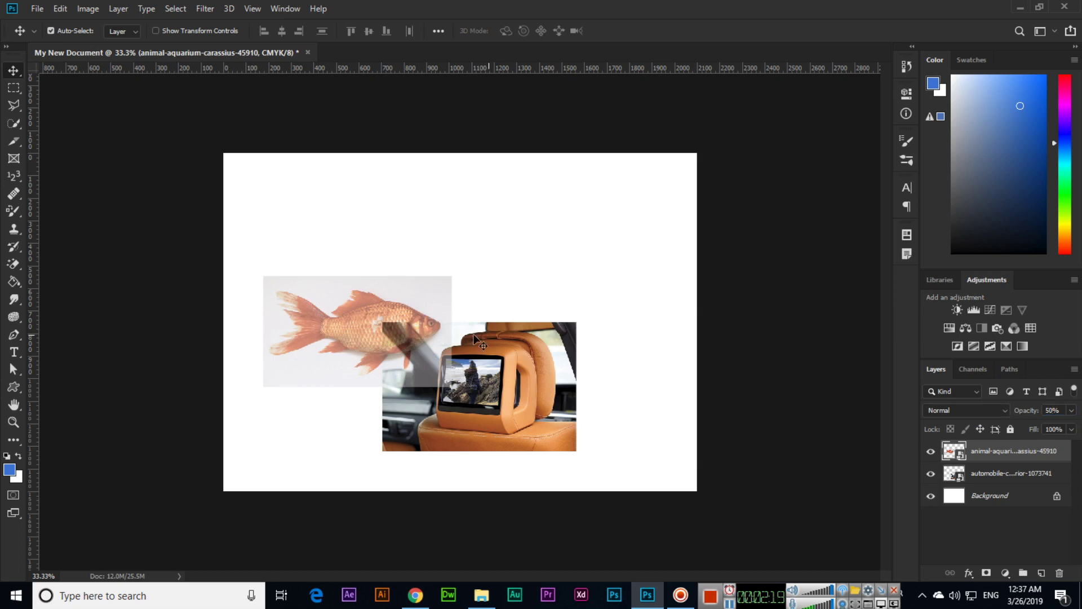
drag(309, 352, 374, 237)
drag(483, 381, 454, 387)
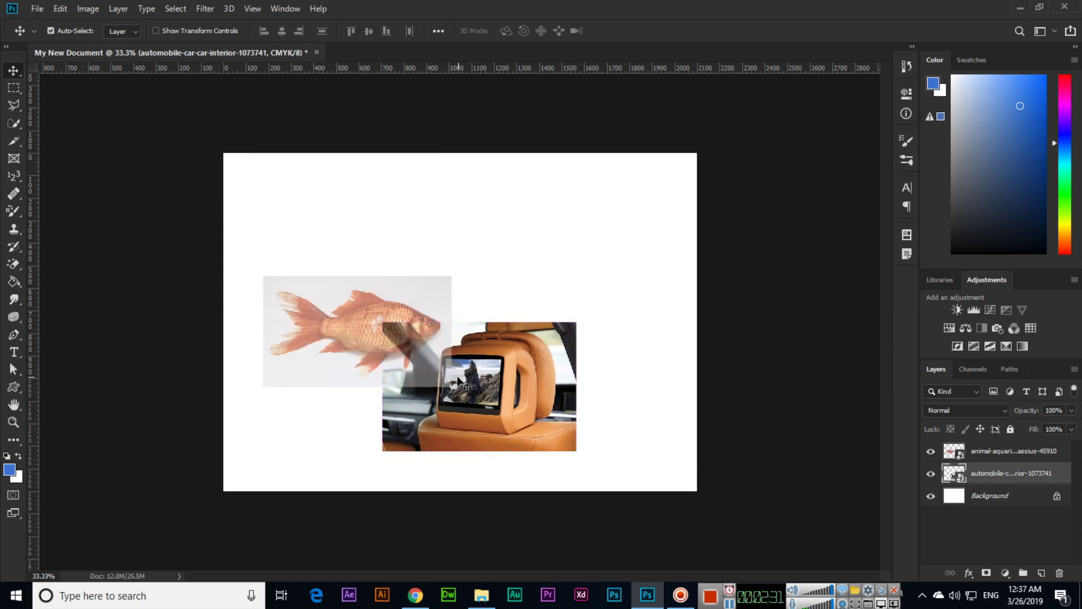
drag(502, 389, 529, 393)
- Delete the car layer, scale the goldfish down, and move it to the top-left
key(Delete)
drag(397, 353, 390, 282)
key(ctrl+t)
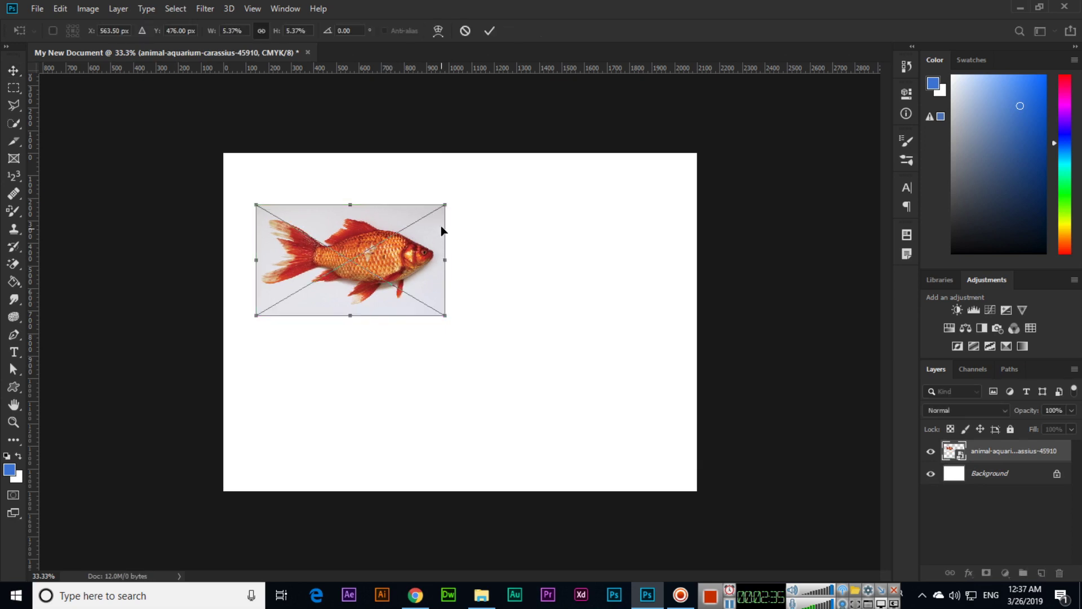
drag(448, 208, 419, 219)
key(Return)
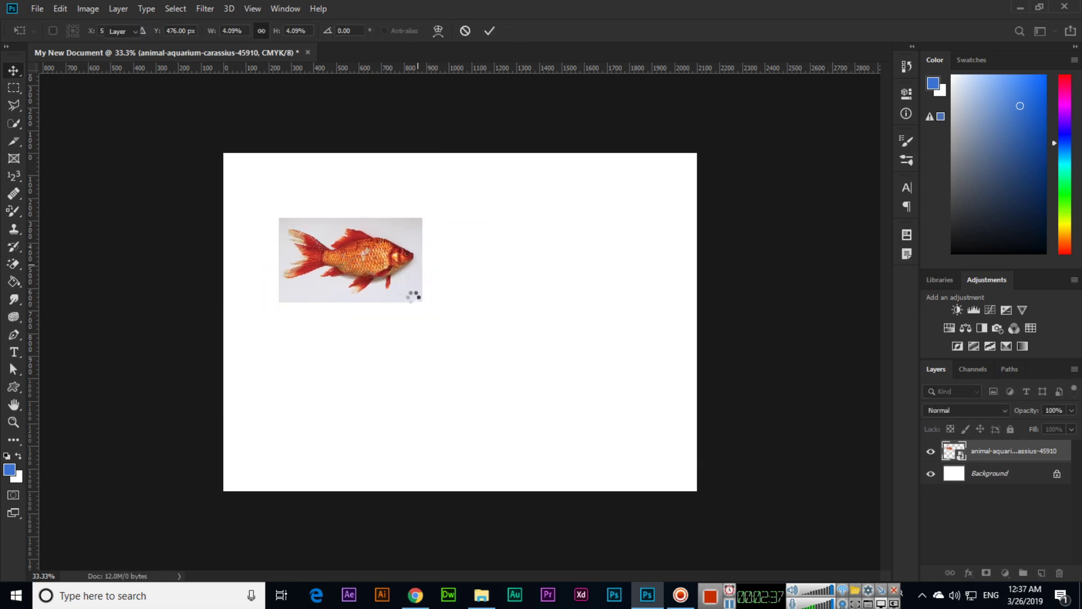
drag(402, 289, 363, 235)
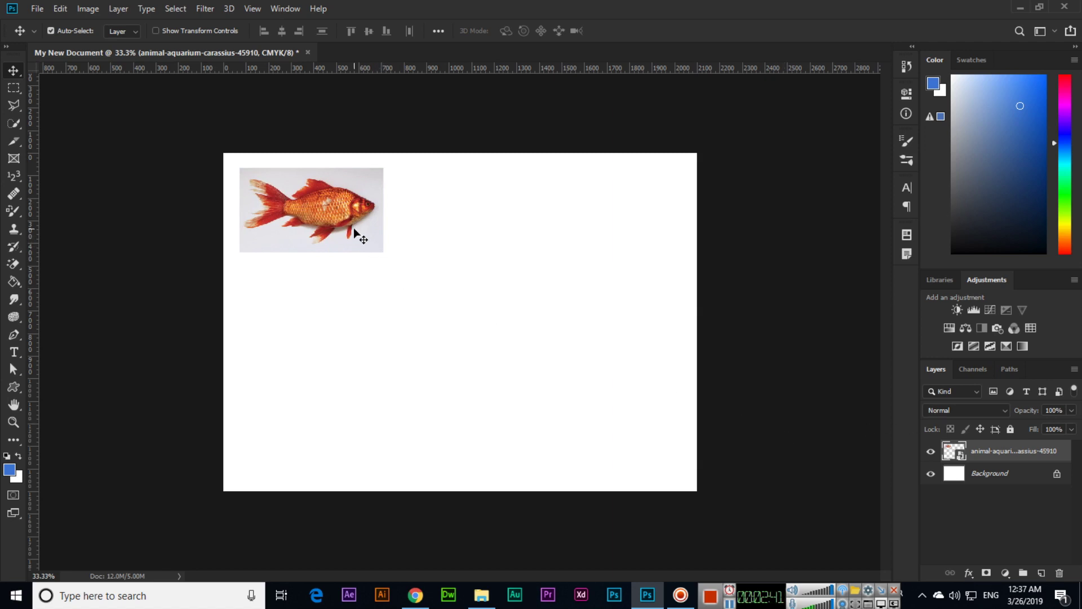
- Alt-drag copies into a top row of three goldfish, then duplicate that row below
drag(347, 231, 507, 233)
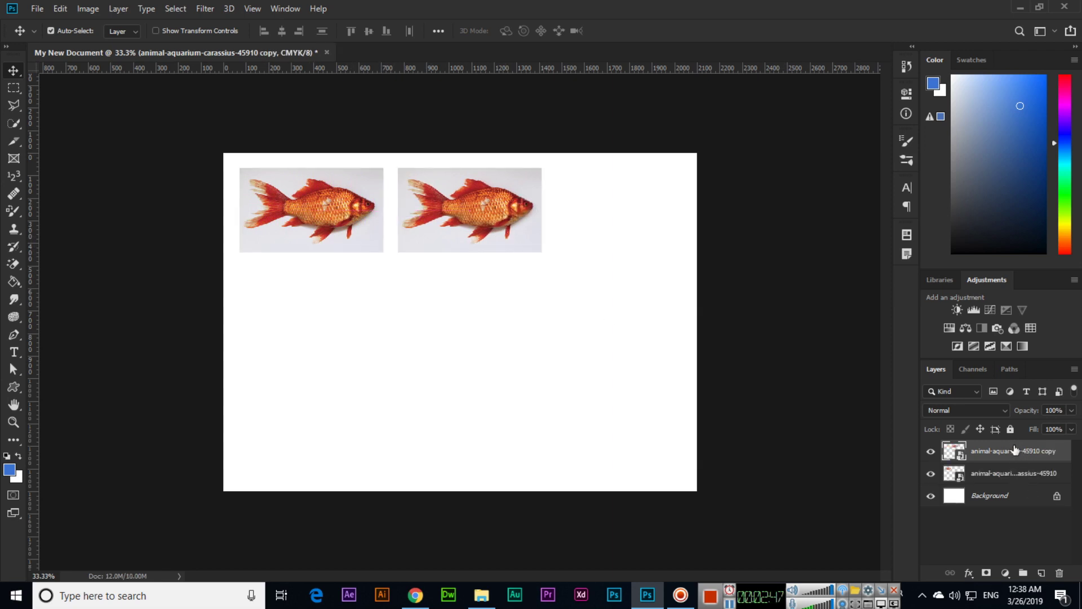
drag(512, 223, 654, 232)
drag(225, 164, 603, 270)
drag(616, 233, 614, 236)
drag(222, 137, 699, 271)
drag(616, 221, 627, 312)
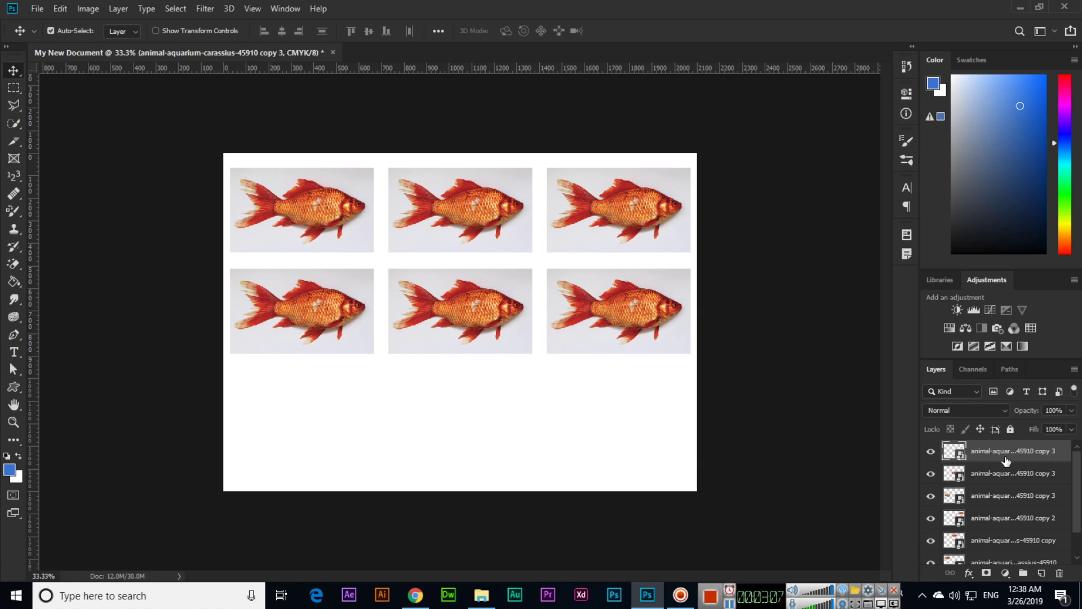
- Move the lower-right goldfish to the bottom centre, delete it, then undo the deletion
drag(573, 297, 420, 413)
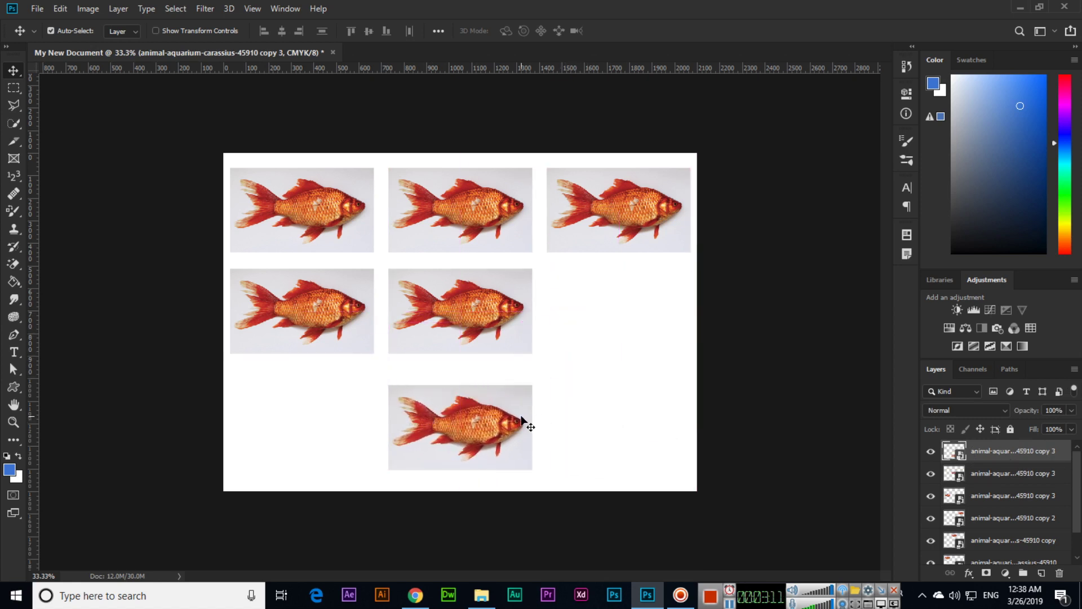
key(Delete)
key(ctrl)
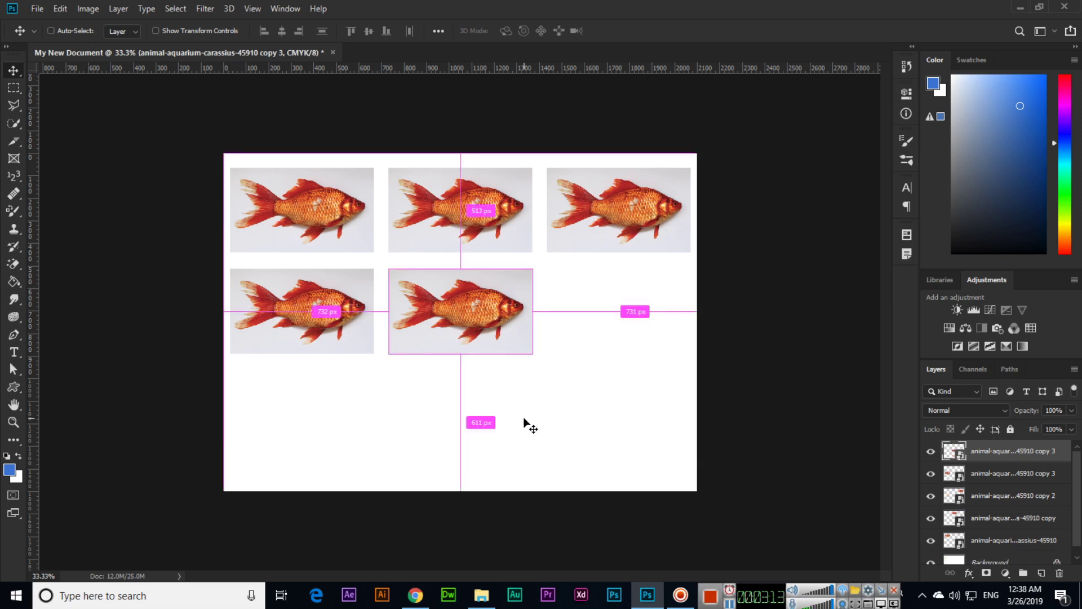
key(ctrl+z)
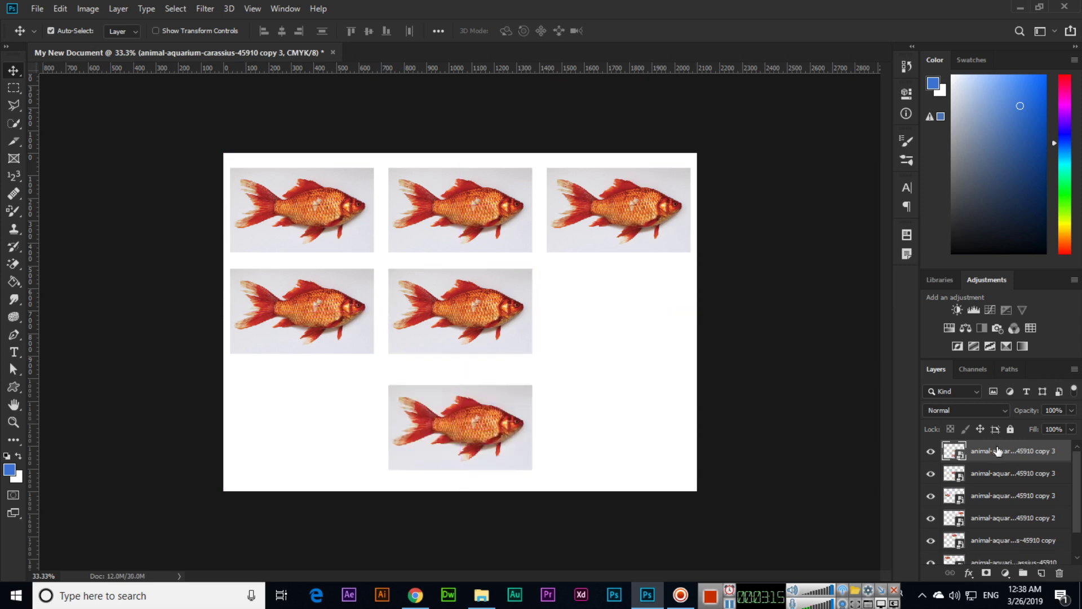
right_click(1001, 452)
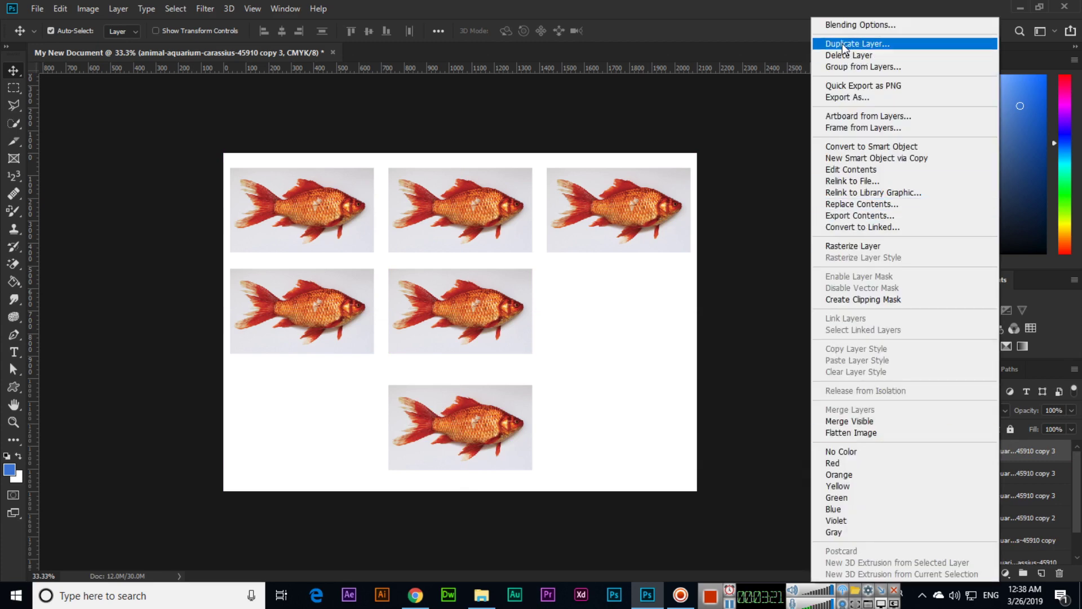
key(Escape)
click(120, 9)
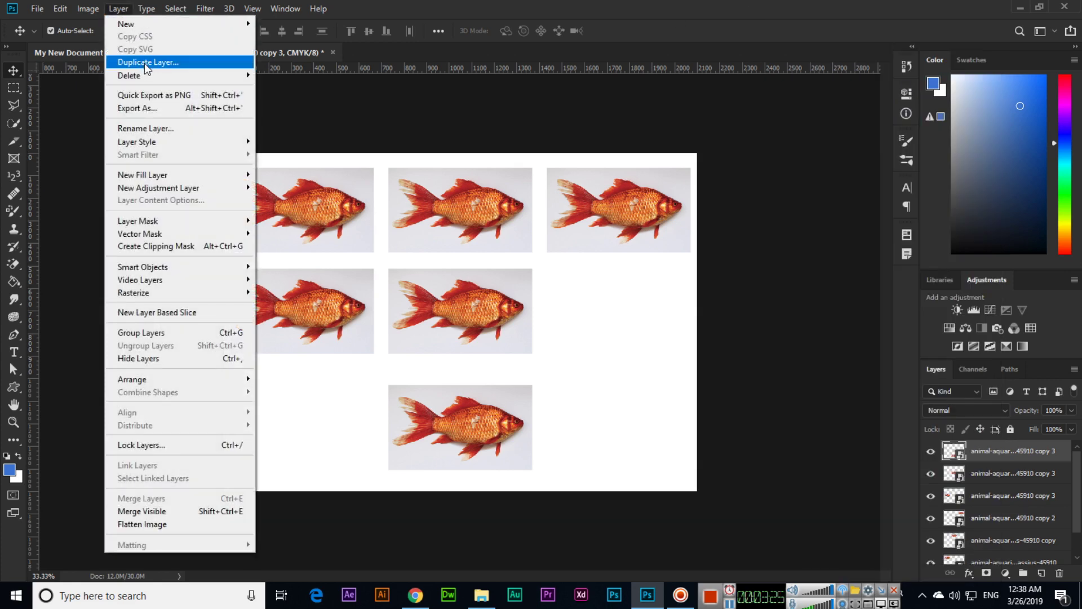
mouse_move(147, 76)
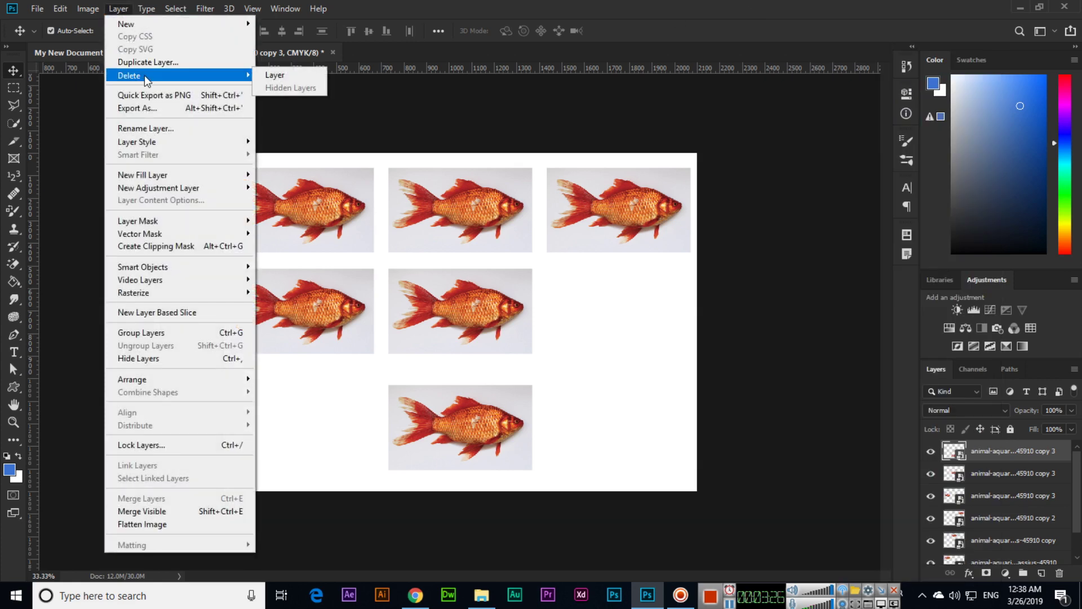
click(655, 7)
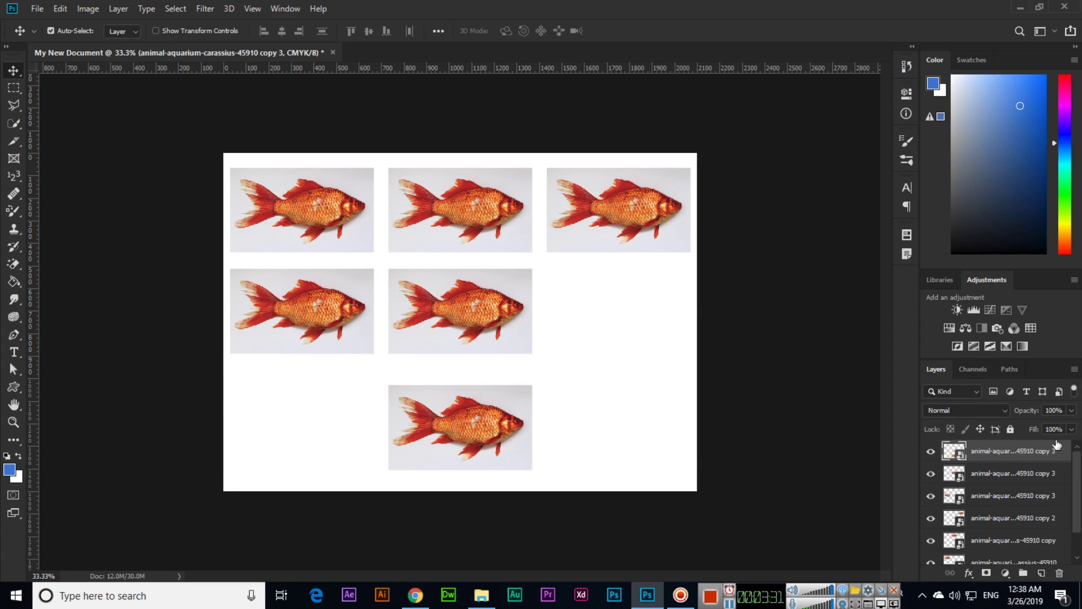
click(1074, 369)
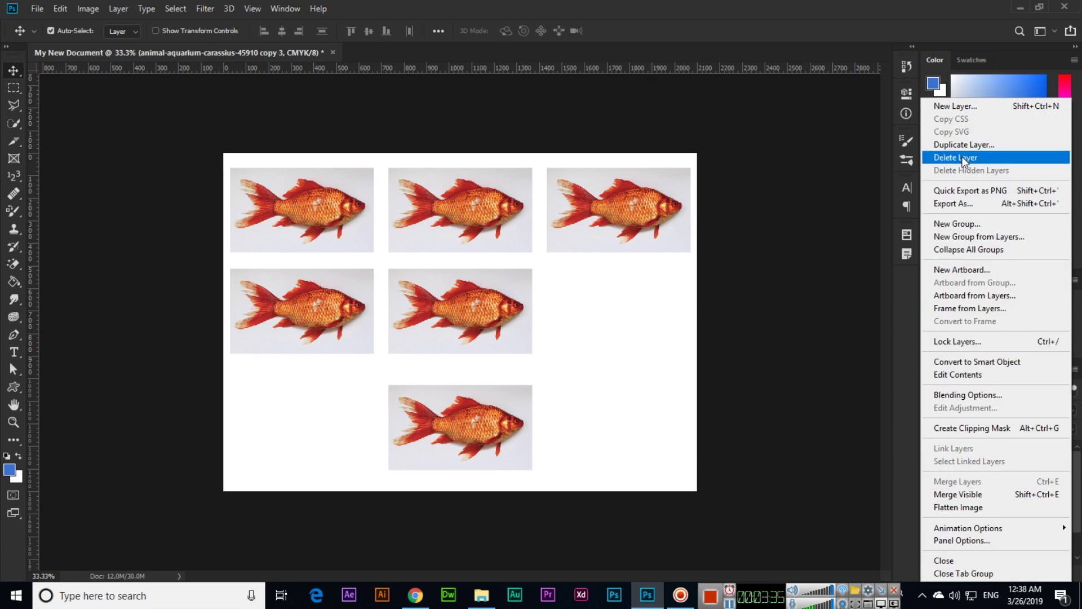
key(Escape)
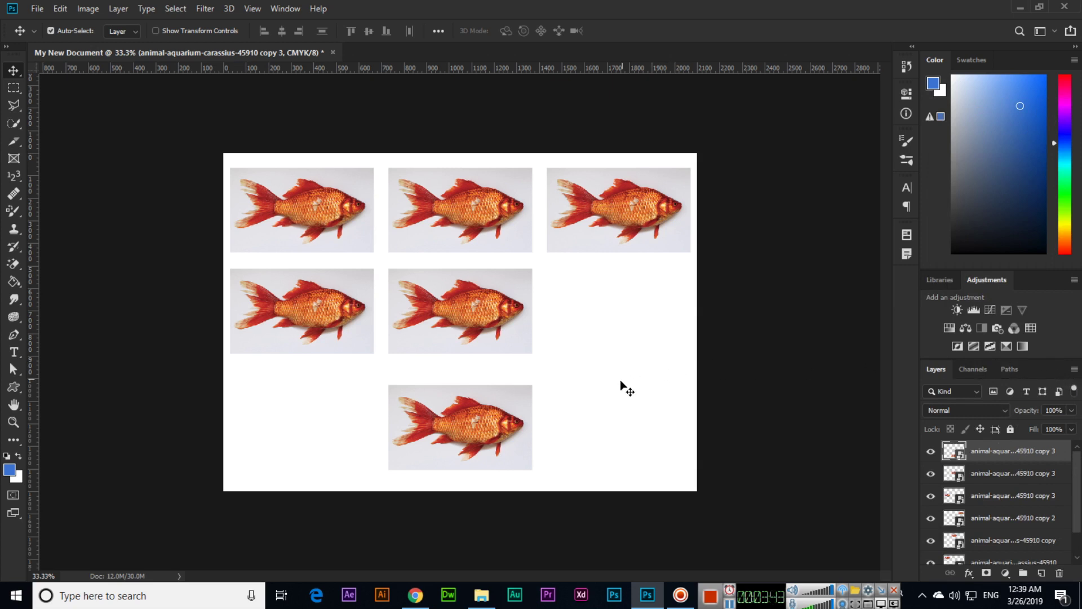
click(1075, 369)
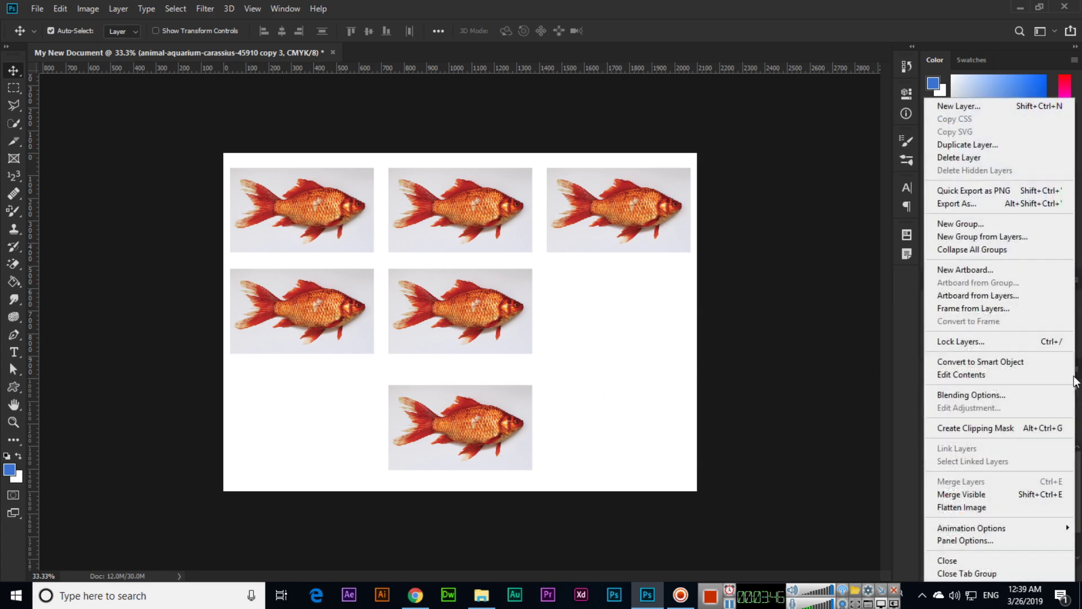
click(858, 90)
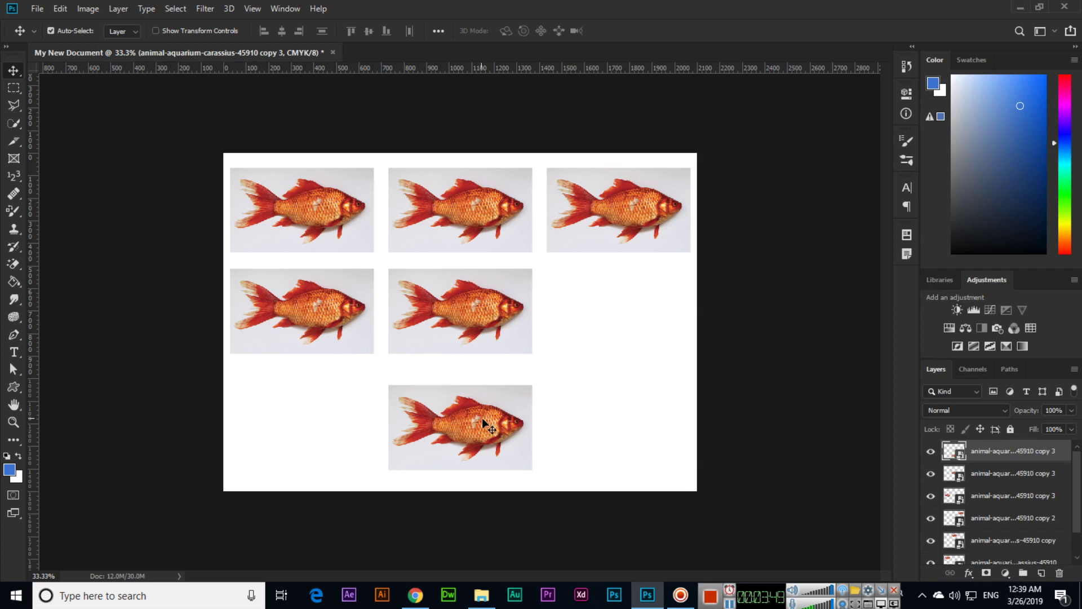
drag(220, 145, 720, 438)
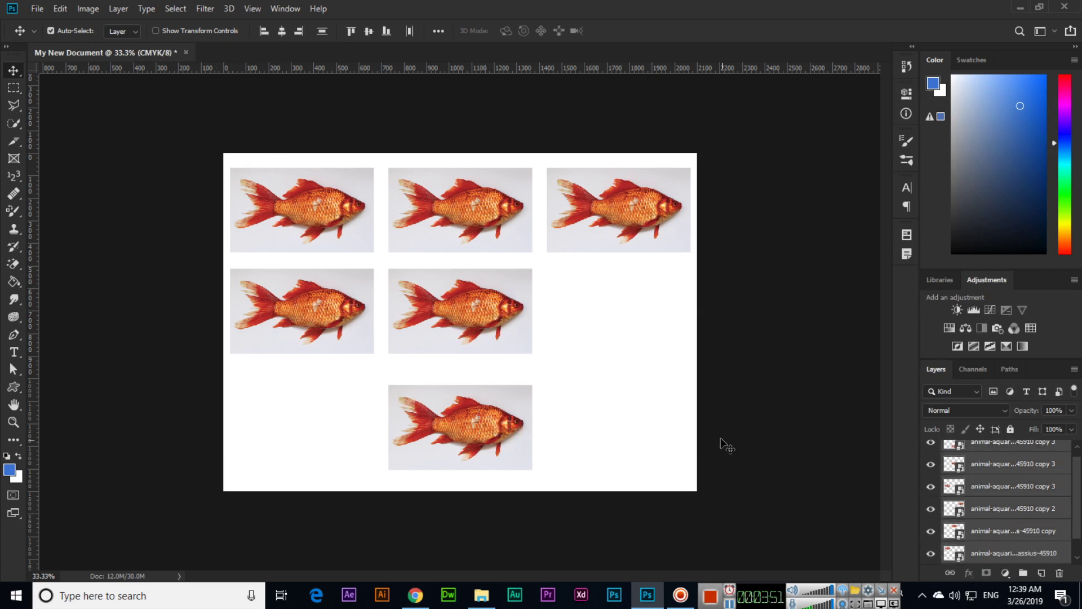
- Delete all the selected goldfish layers, leaving only the white Background
key(Delete)
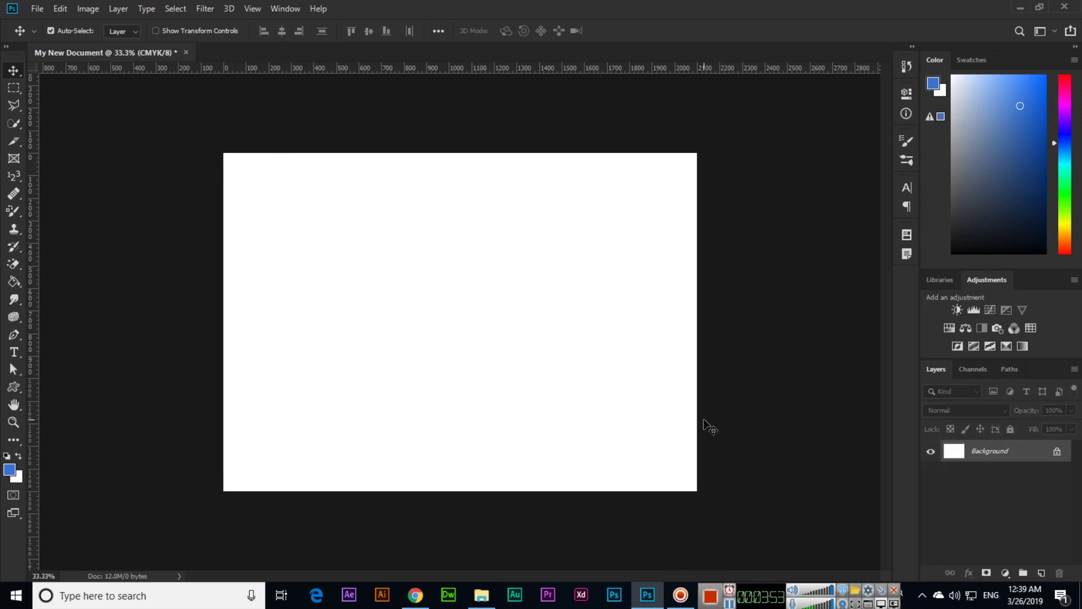